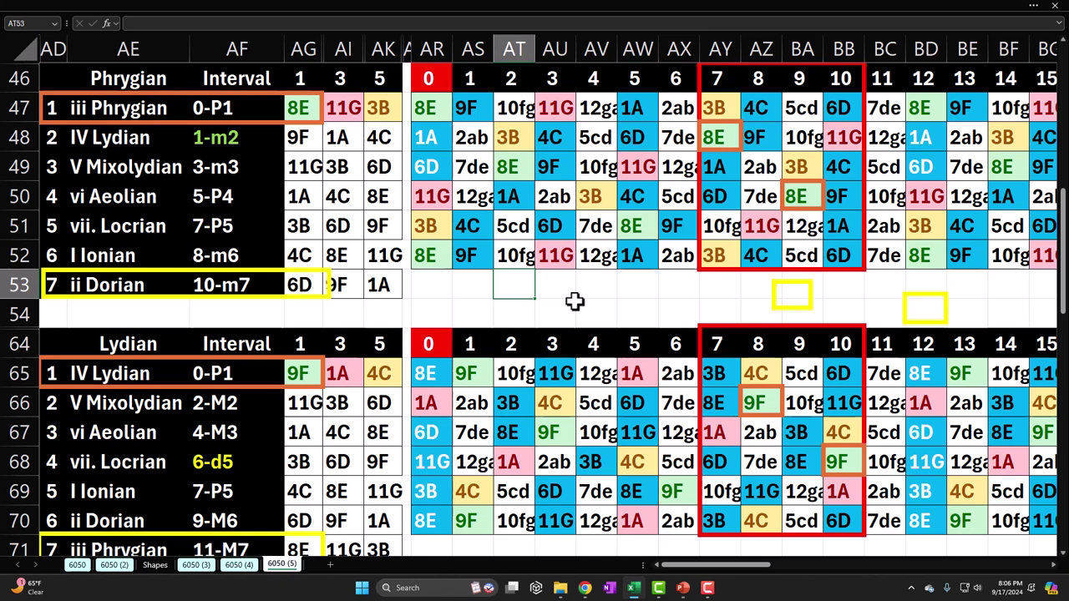
# Examine the Phrygian fretboard grid over frets 0 to 10, then its open-position block AR47:AV52
pyautogui.click(575, 302)
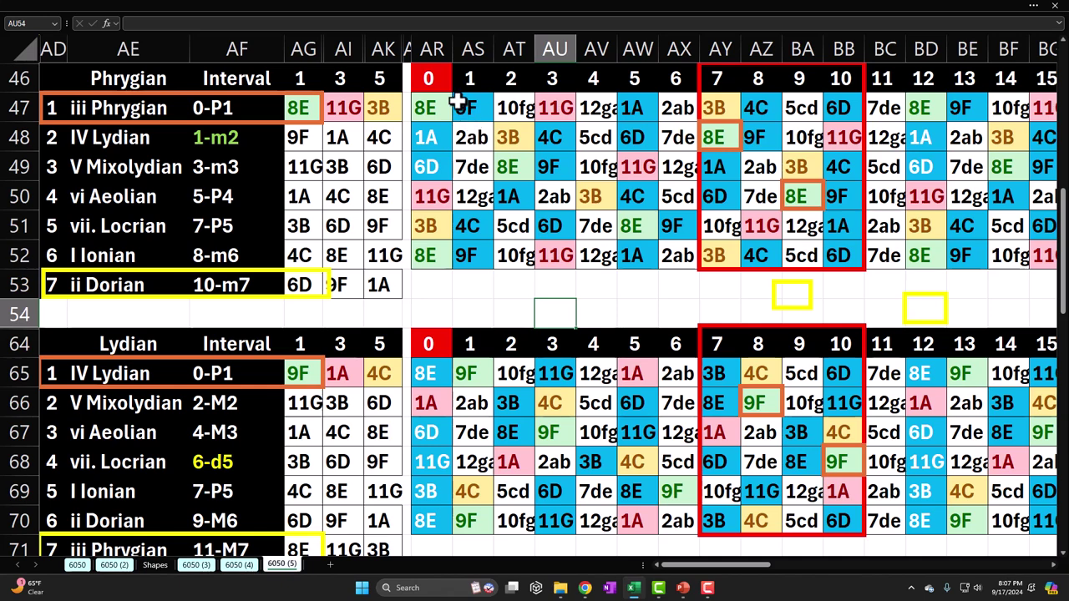
pyautogui.moveTo(429, 107); pyautogui.dragTo(838, 252)
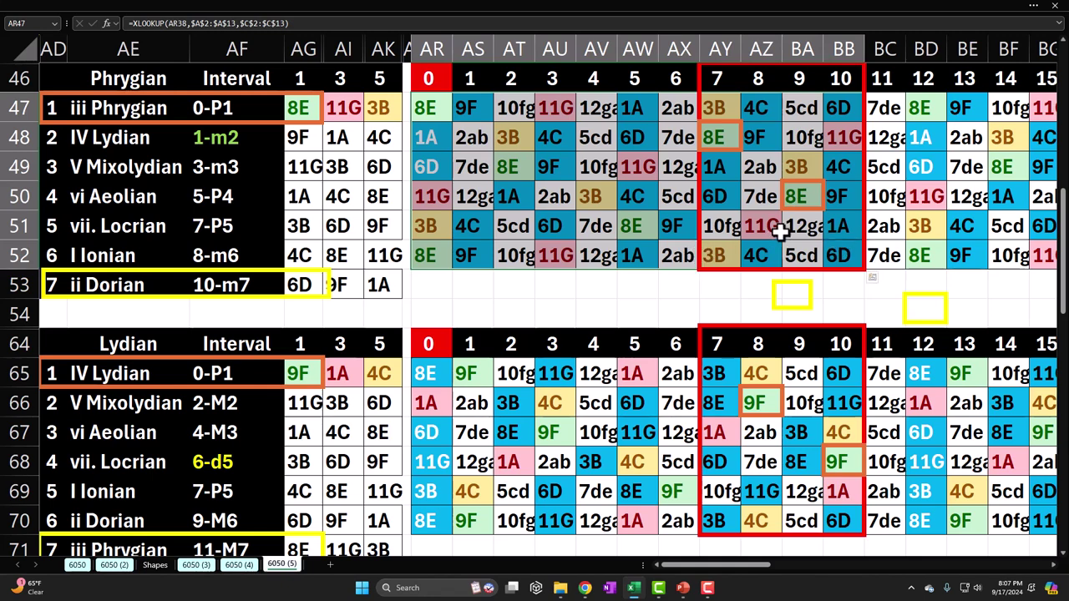
pyautogui.click(443, 107)
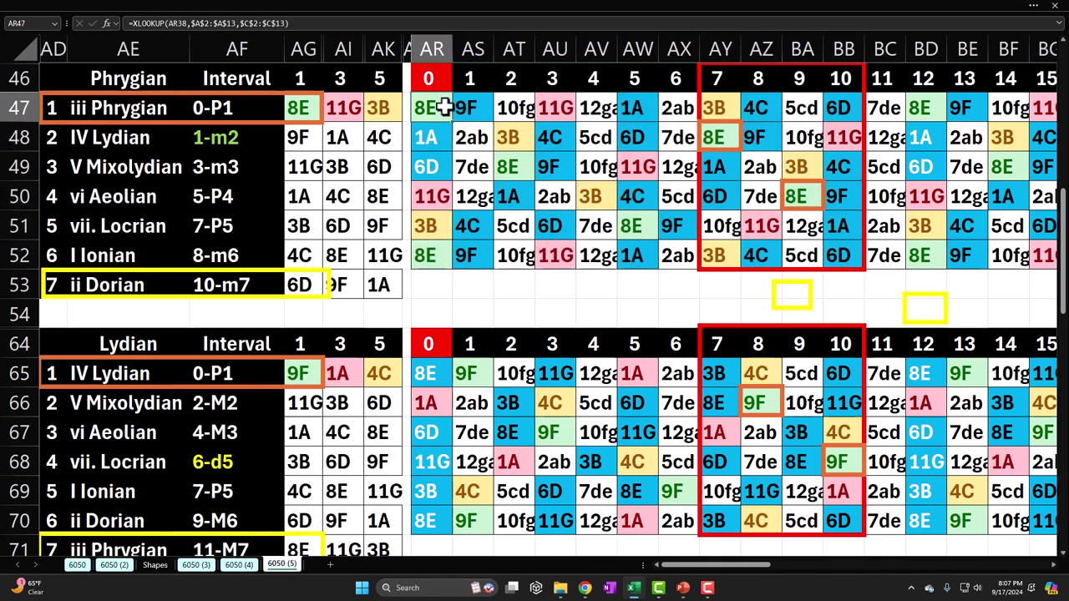
pyautogui.moveTo(443, 107)
pyautogui.mouseDown()
pyautogui.moveTo(426, 256)
pyautogui.moveTo(595, 262)
pyautogui.mouseUp()
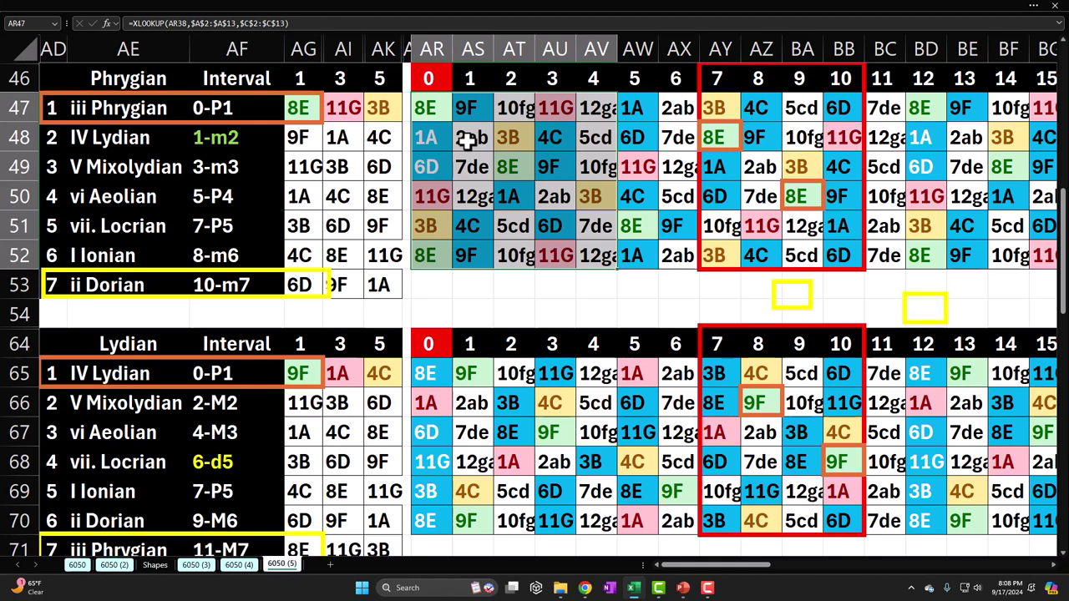
pyautogui.click(586, 302)
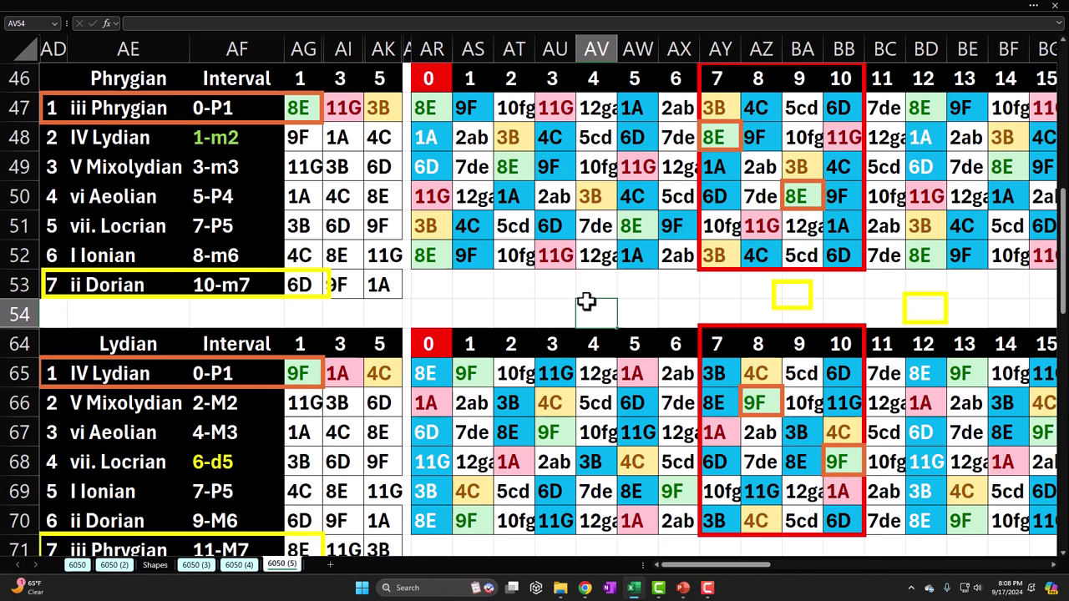
# Compare the red-outlined fret 7–10 block with the iii Phrygian and I Ionian rows of the Phrygian table
pyautogui.click(704, 190)
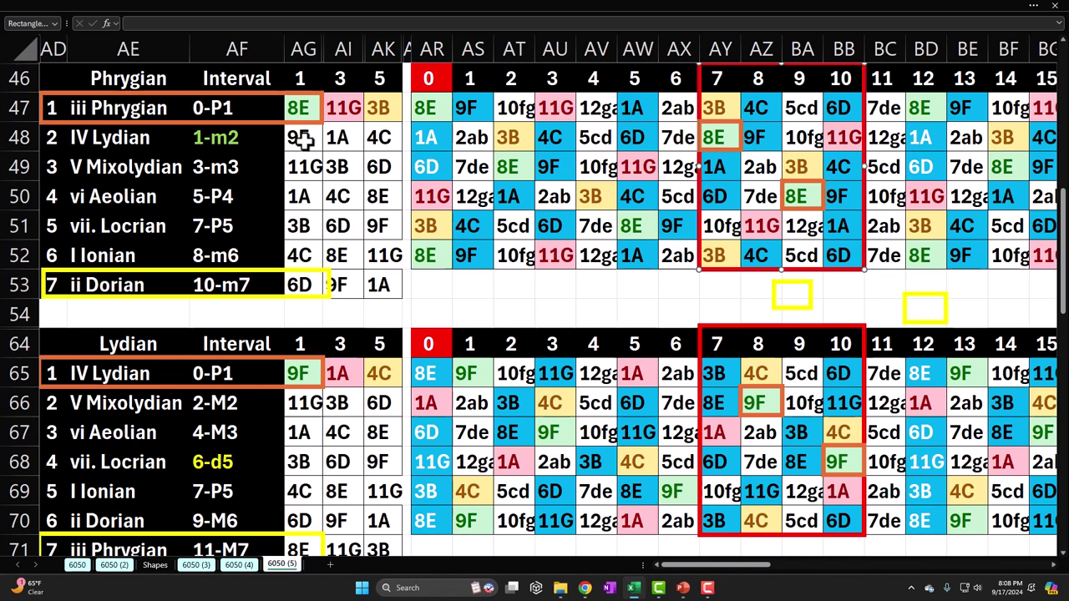
pyautogui.click(167, 108)
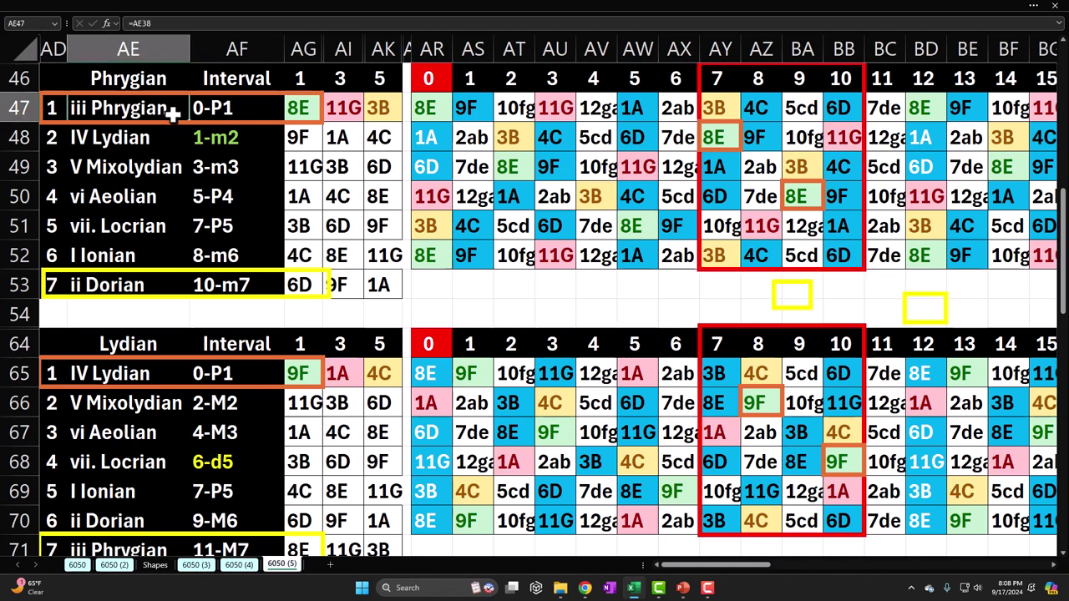
pyautogui.click(698, 177)
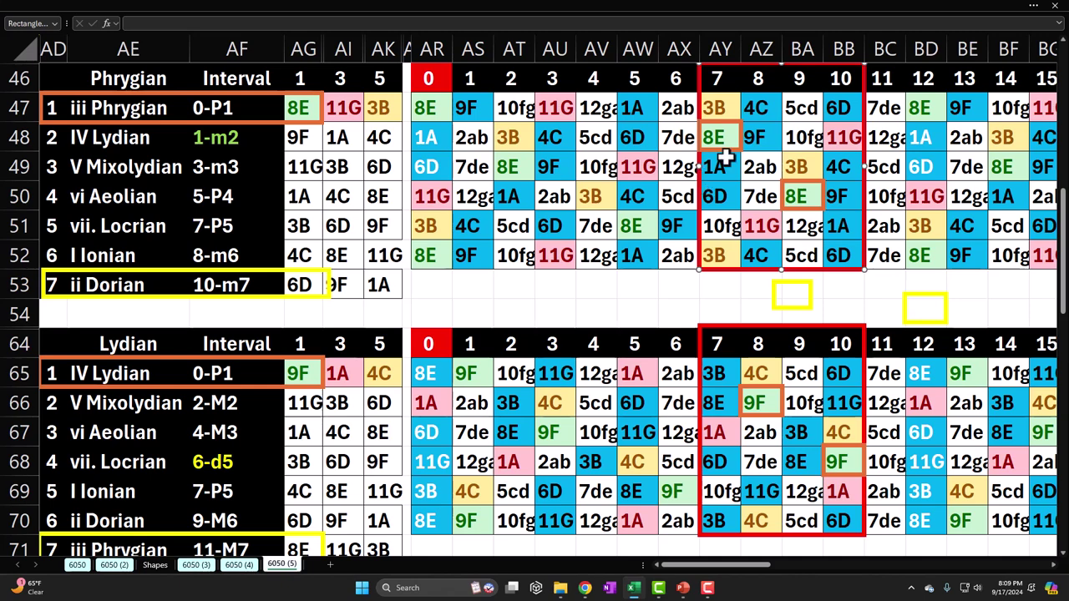
pyautogui.click(775, 106)
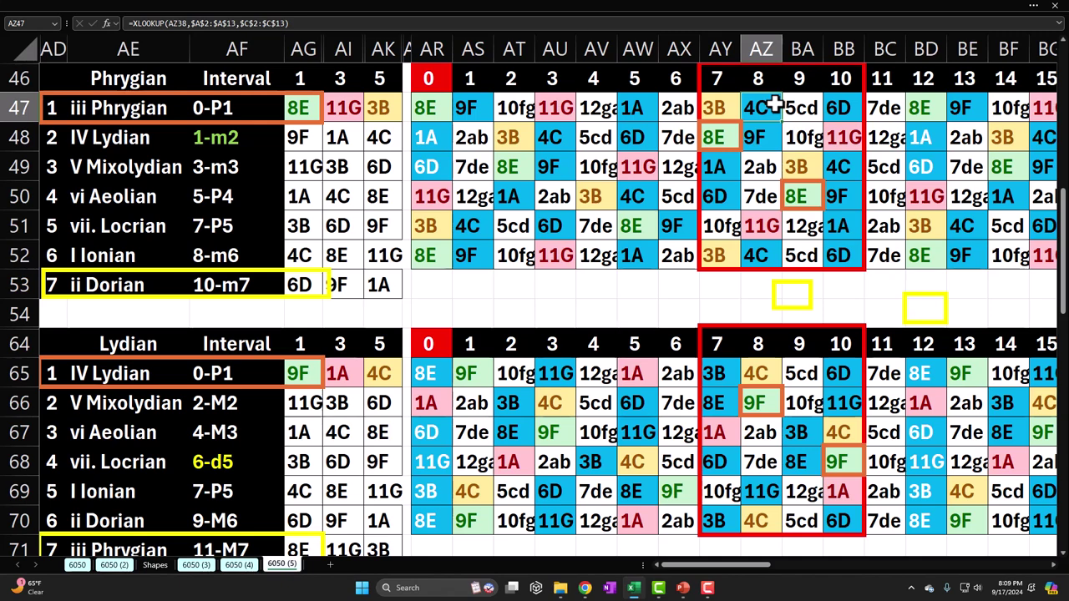
pyautogui.click(144, 252)
pyautogui.click(299, 248)
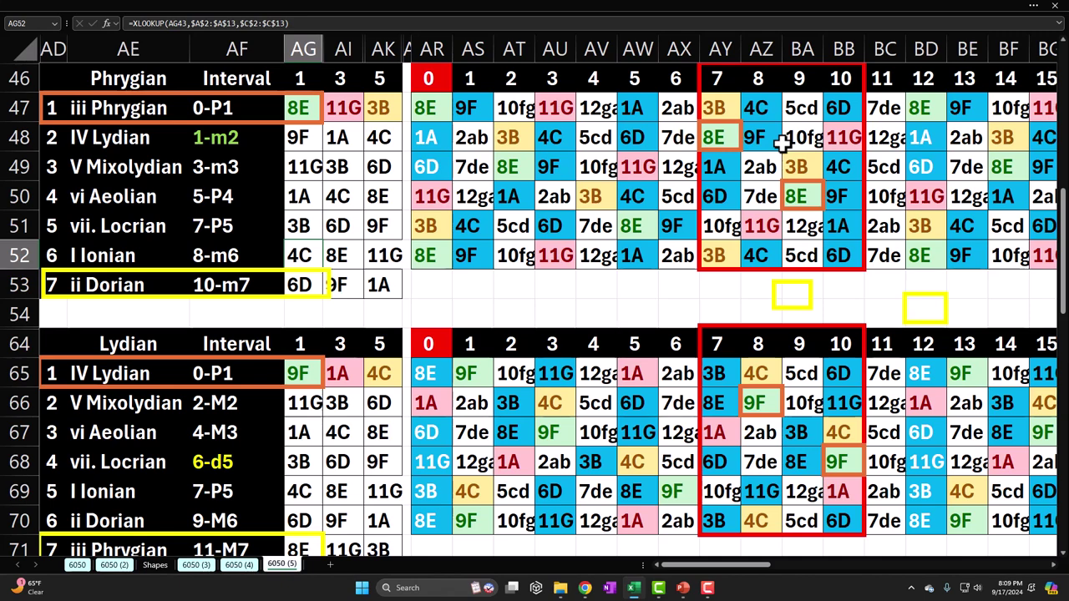
# Examine the iii Phrygian row outline and the notes in rows 47 and 48 within the fret 7–10 box
pyautogui.click(270, 123)
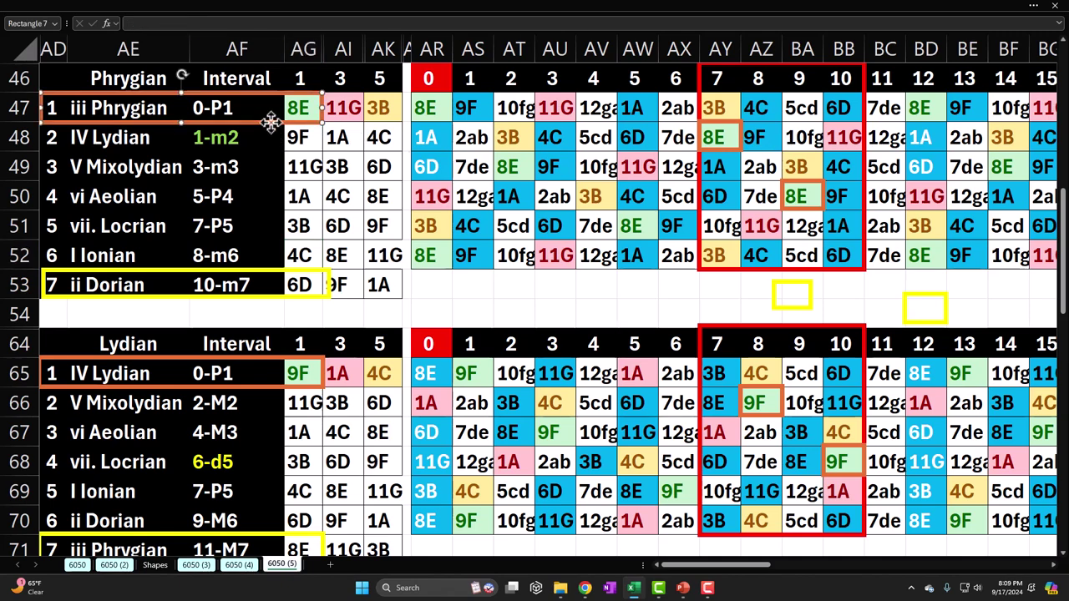
pyautogui.click(724, 111)
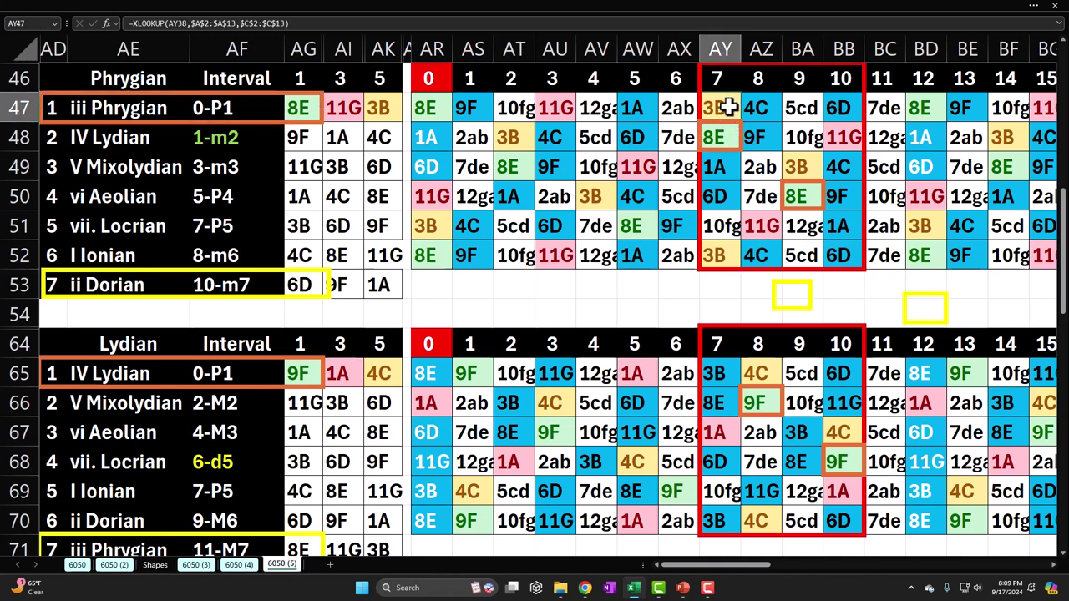
pyautogui.click(753, 106)
pyautogui.click(844, 103)
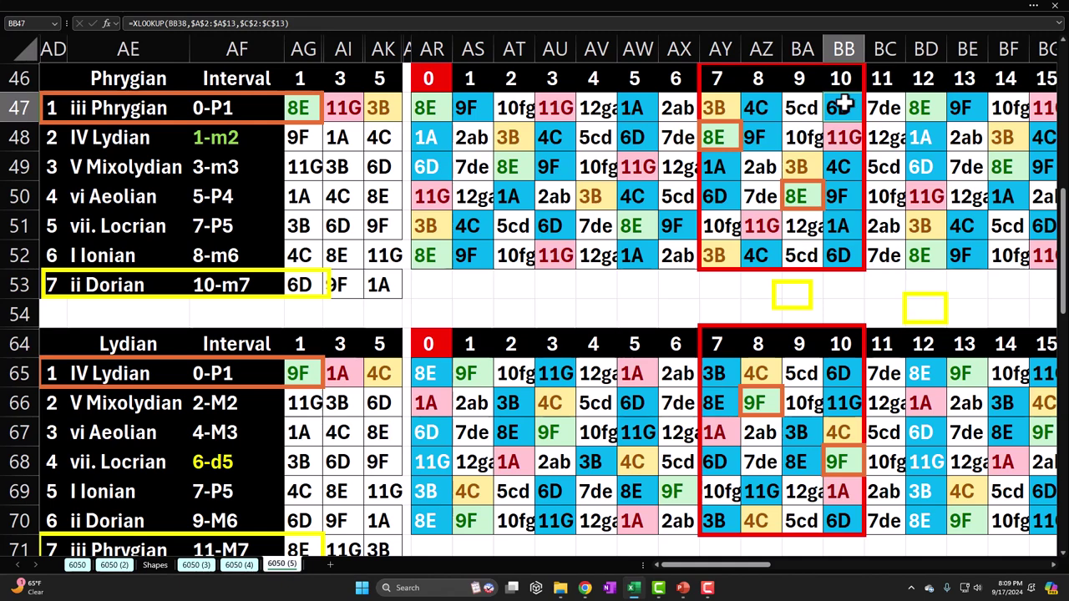
pyautogui.click(717, 138)
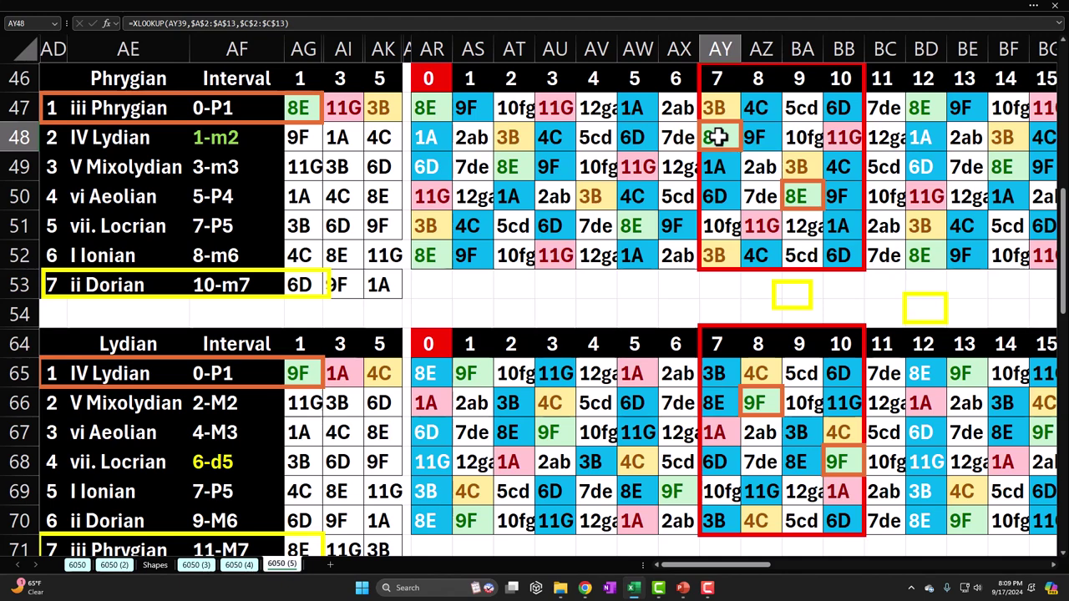
pyautogui.click(698, 171)
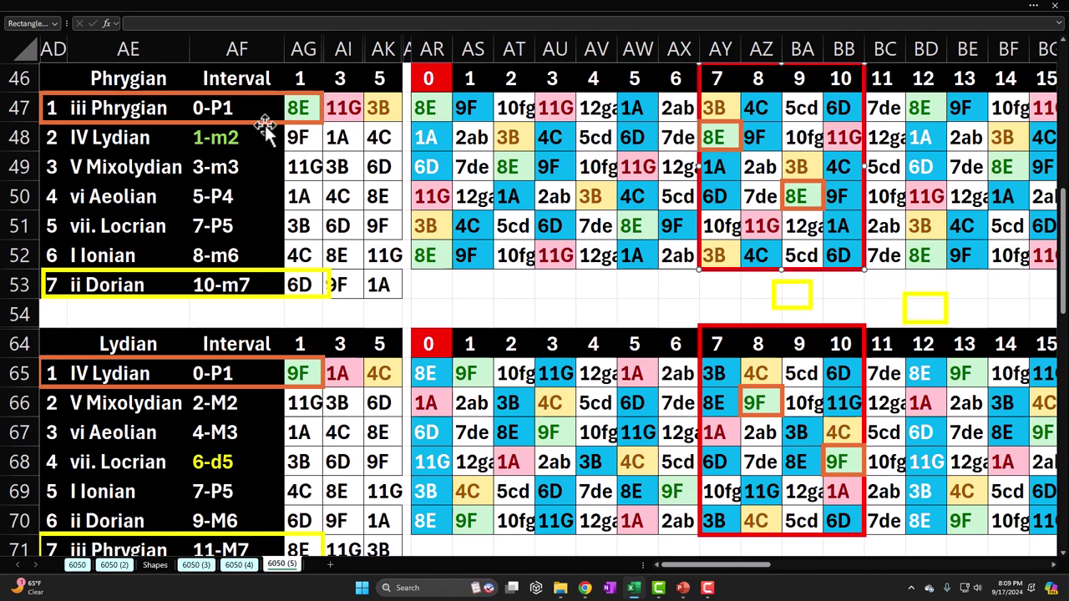
# Examine the mode names and their numbering in the Phrygian table, comparing iii Phrygian with I Ionian and ii Dorian
pyautogui.click(146, 110)
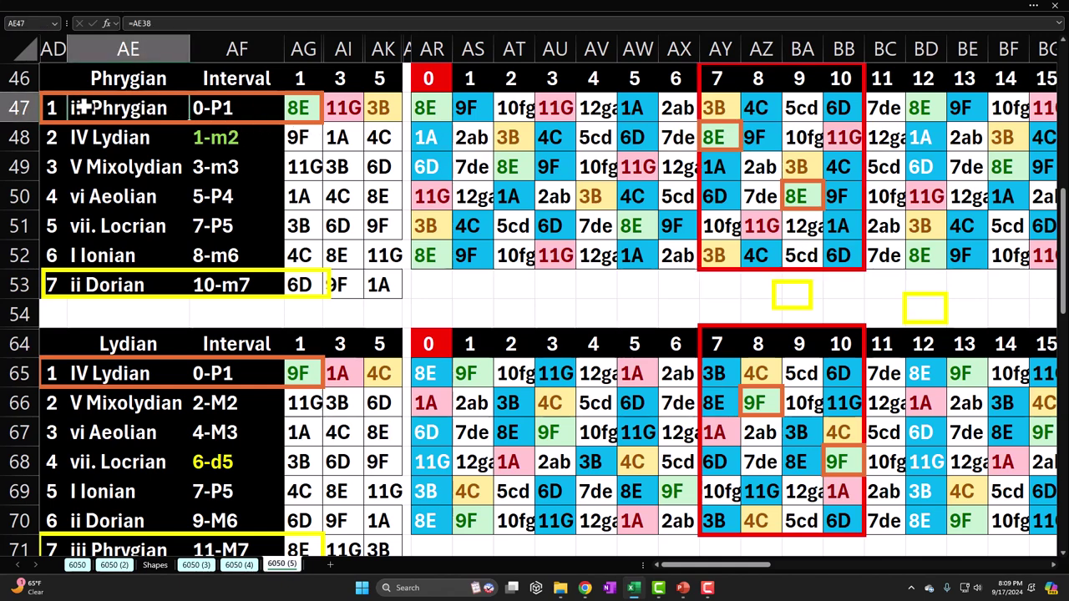
pyautogui.click(134, 258)
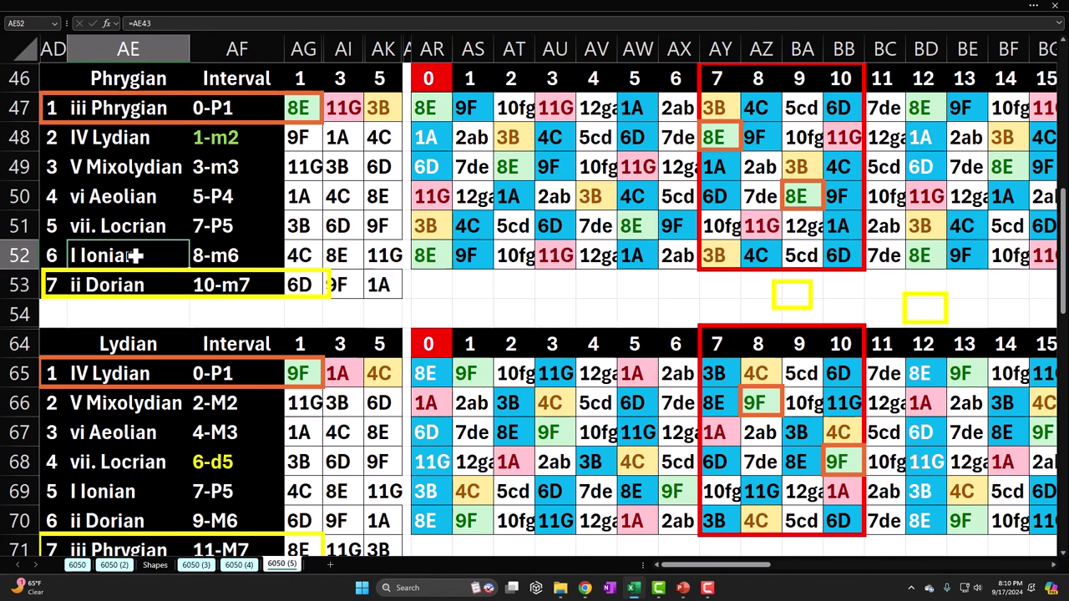
pyautogui.click(81, 113)
pyautogui.click(80, 138)
pyautogui.click(78, 167)
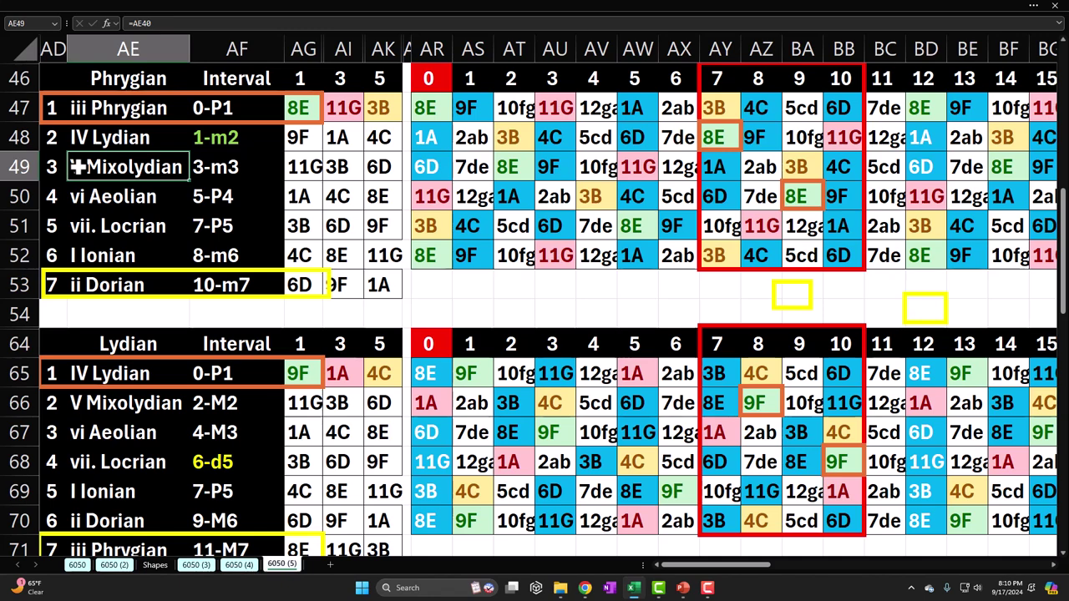
pyautogui.click(82, 107)
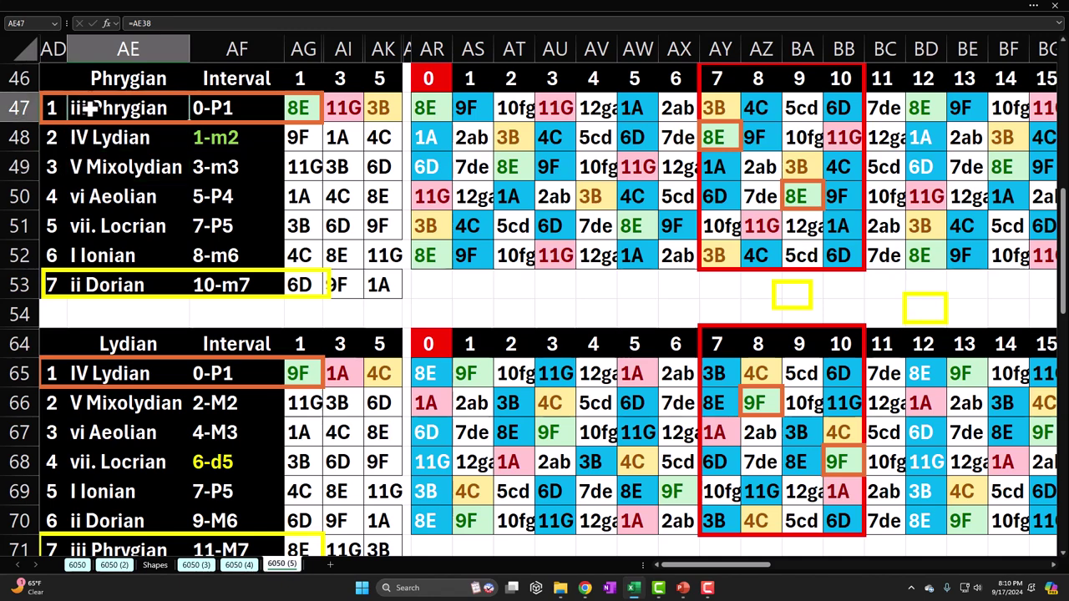
pyautogui.click(51, 108)
pyautogui.click(119, 78)
pyautogui.click(106, 106)
pyautogui.click(147, 253)
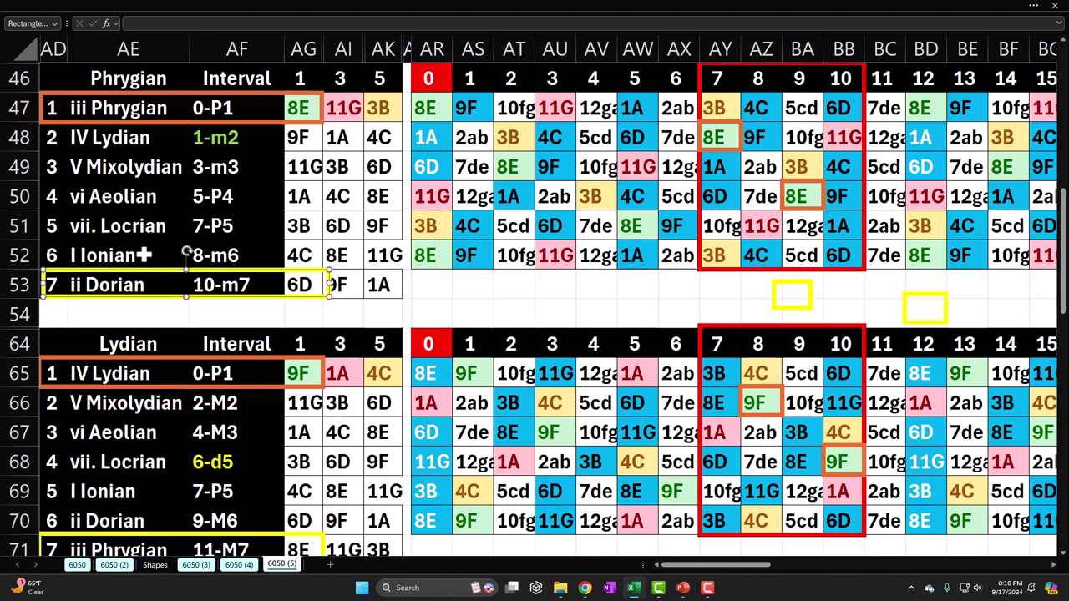
pyautogui.click(144, 256)
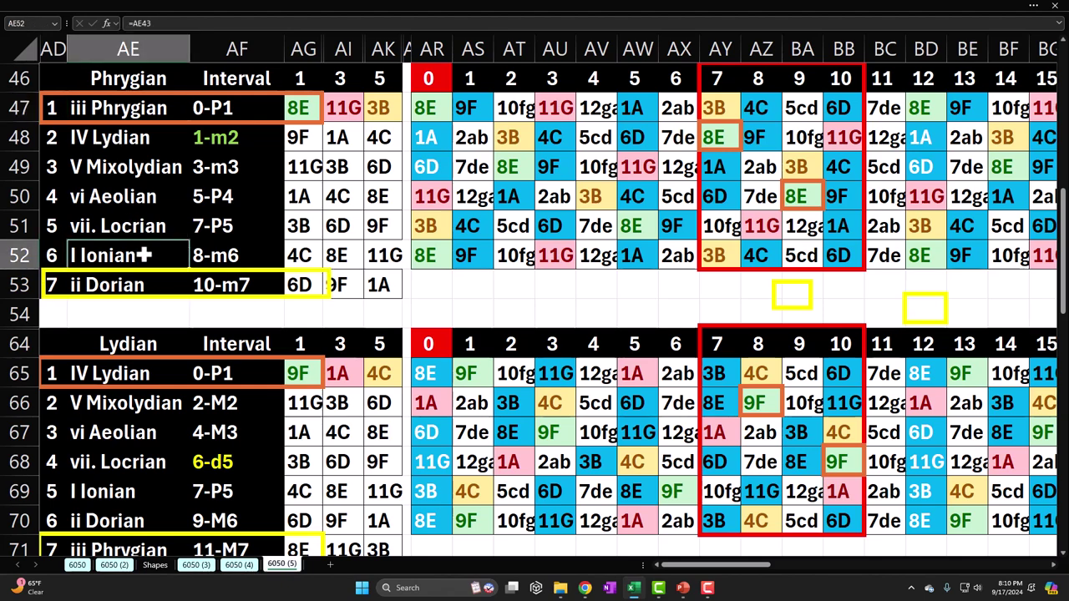
# Highlight the fret 7–10 notes in pairs of string rows: AY47:BB48, AY49:BB50 and AZ51:BB51
pyautogui.click(756, 140)
pyautogui.moveTo(718, 110); pyautogui.dragTo(839, 135)
pyautogui.moveTo(723, 171); pyautogui.dragTo(828, 187)
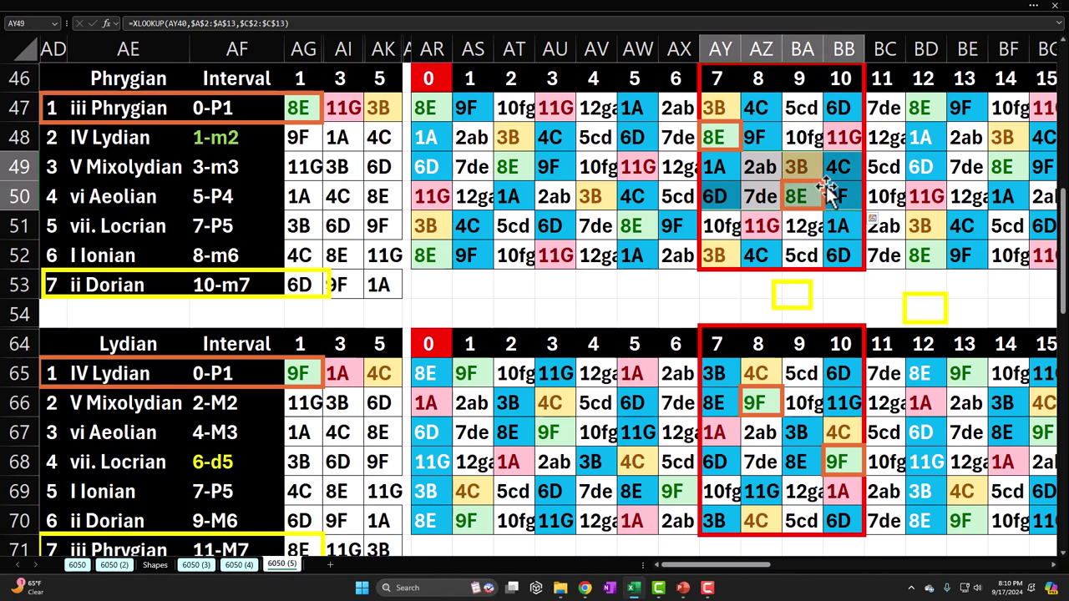
pyautogui.moveTo(777, 224); pyautogui.dragTo(802, 220)
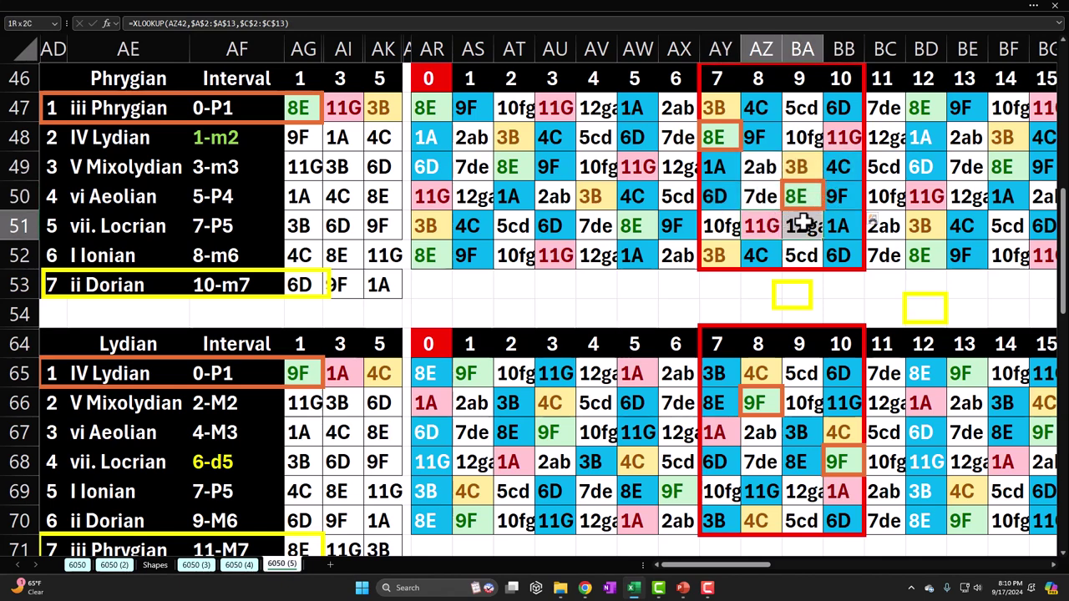
pyautogui.moveTo(726, 106); pyautogui.dragTo(847, 133)
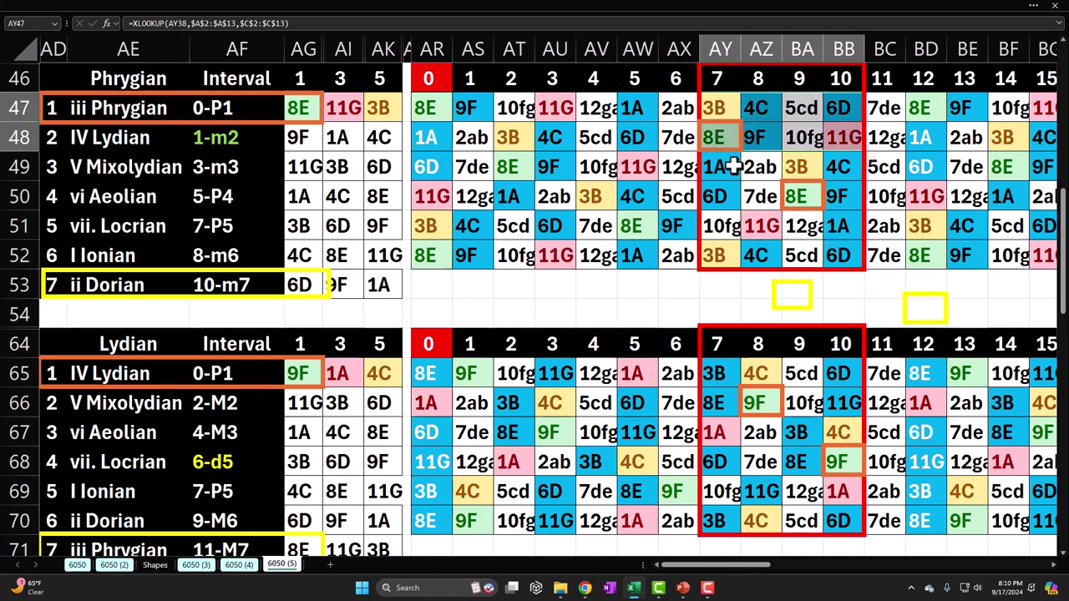
pyautogui.moveTo(719, 171); pyautogui.dragTo(861, 191)
pyautogui.moveTo(763, 224); pyautogui.dragTo(832, 222)
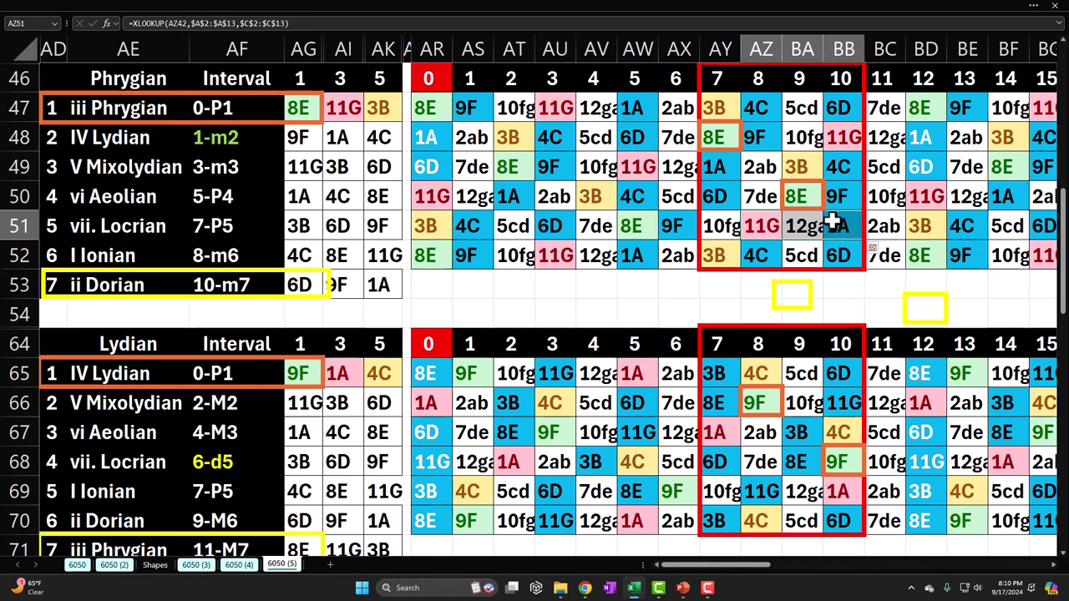
pyautogui.click(710, 268)
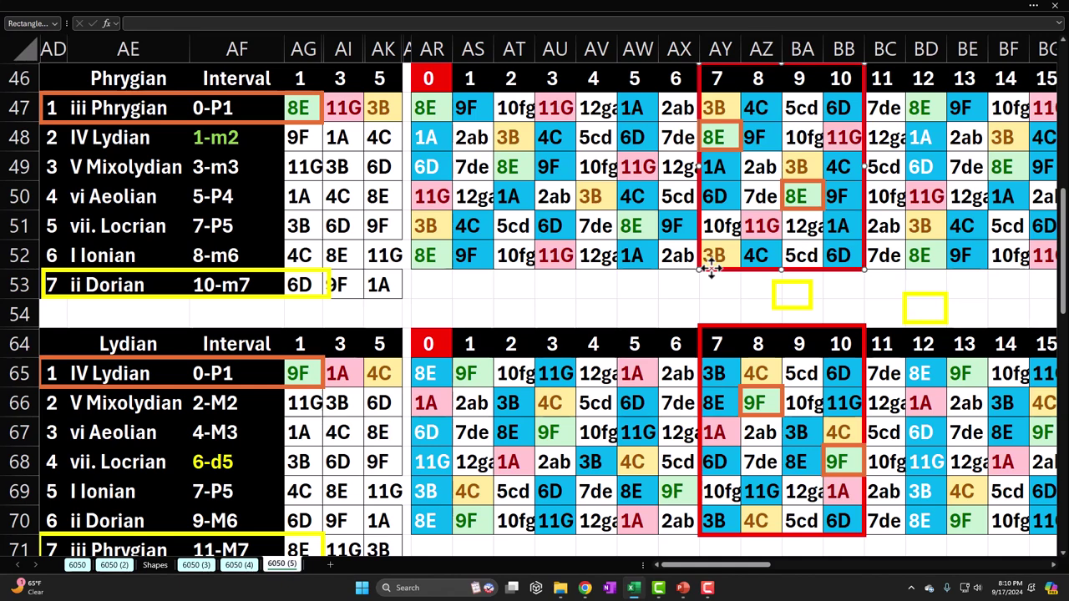
# Review the Phrygian table's interval range AF47:AF53, including the vi Aeolian row and the 1-m2 interval
pyautogui.moveTo(255, 111); pyautogui.dragTo(256, 279)
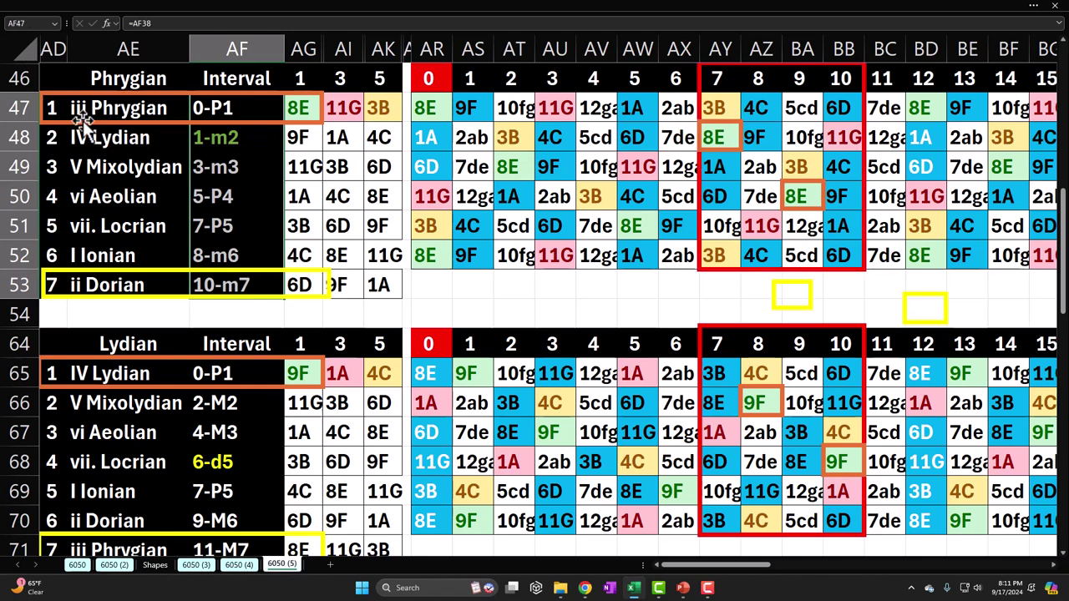
pyautogui.click(125, 197)
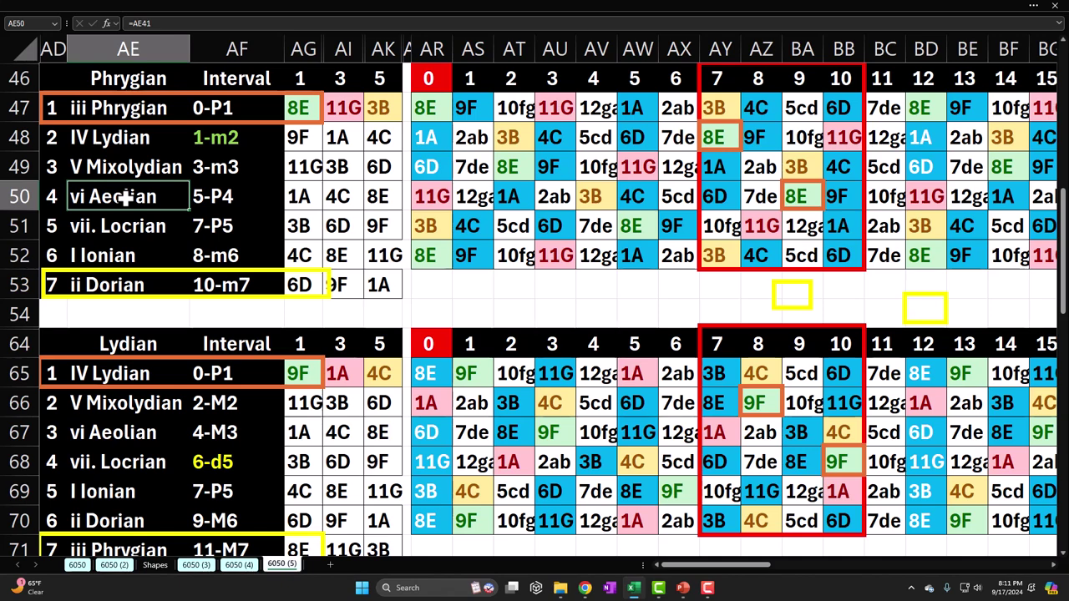
pyautogui.click(205, 135)
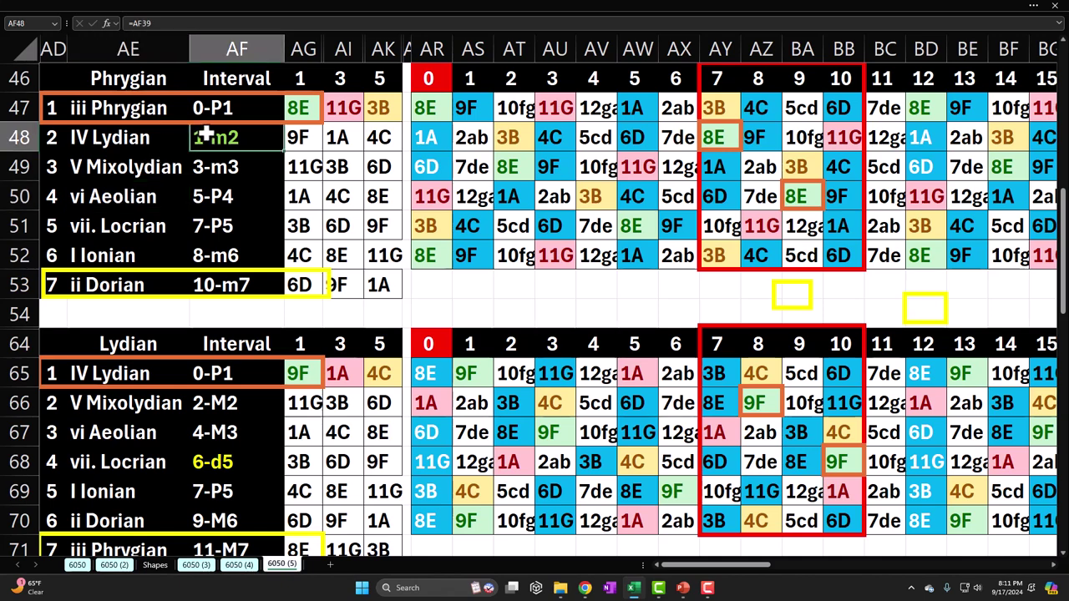
# Inspect the row 48 notes and the two orange-outlined 8E root notes in the fret 7–10 box
pyautogui.click(772, 144)
pyautogui.click(827, 140)
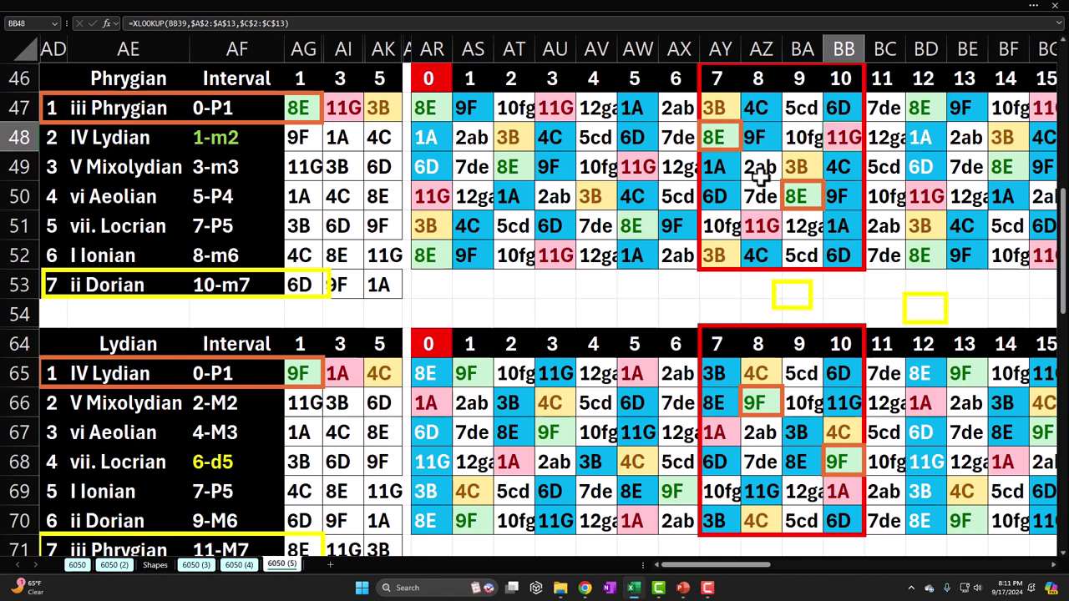
pyautogui.click(720, 142)
pyautogui.click(791, 199)
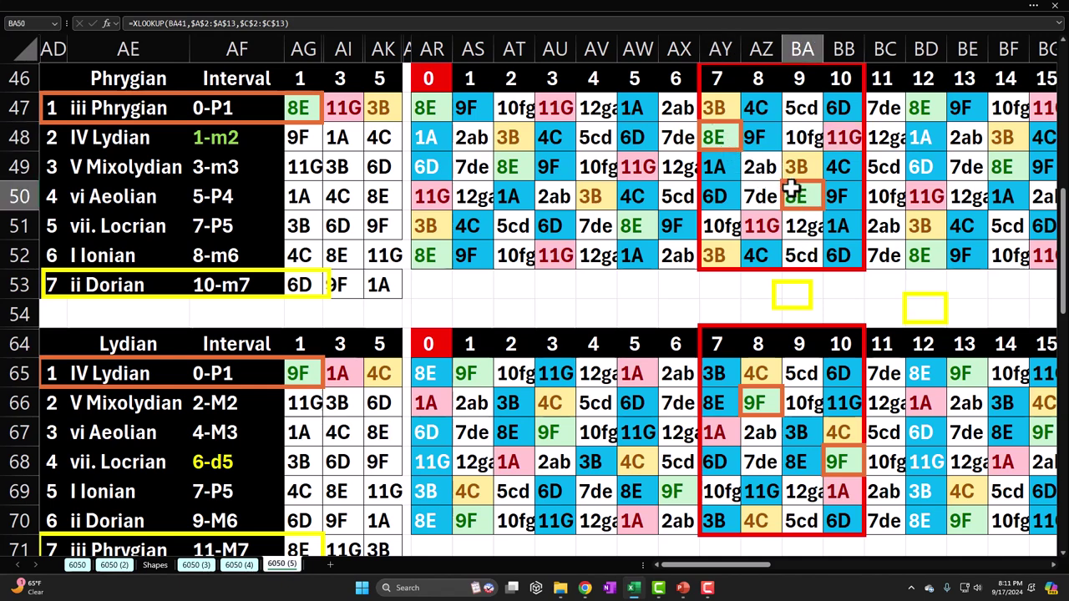
pyautogui.click(738, 128)
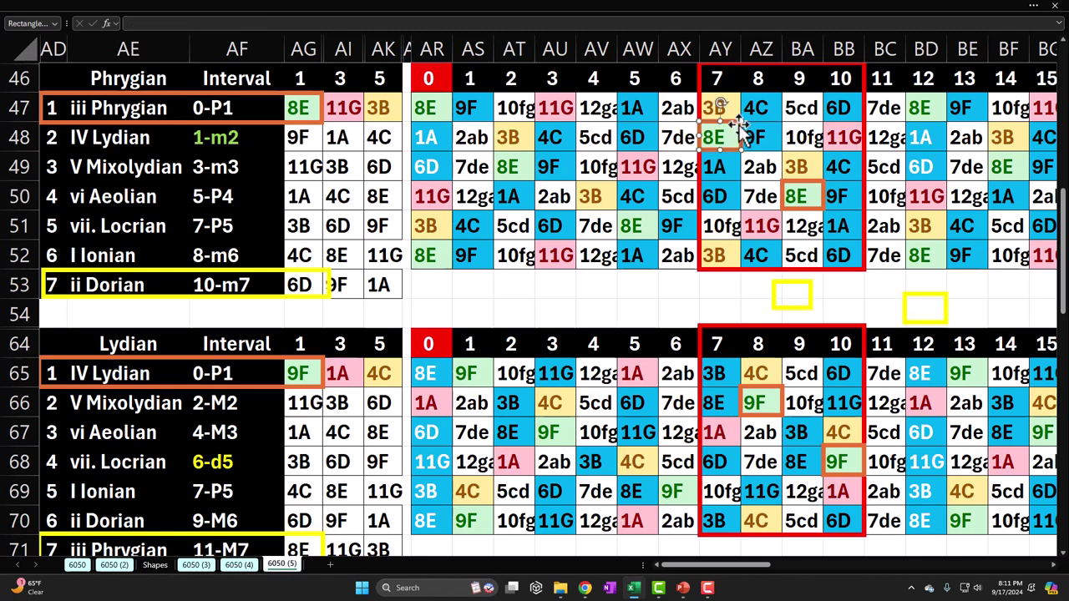
# Switch to Camtasia and scrub the guitar practice timeline back to about 53:21, then forward to about 55:44
pyautogui.click(658, 588)
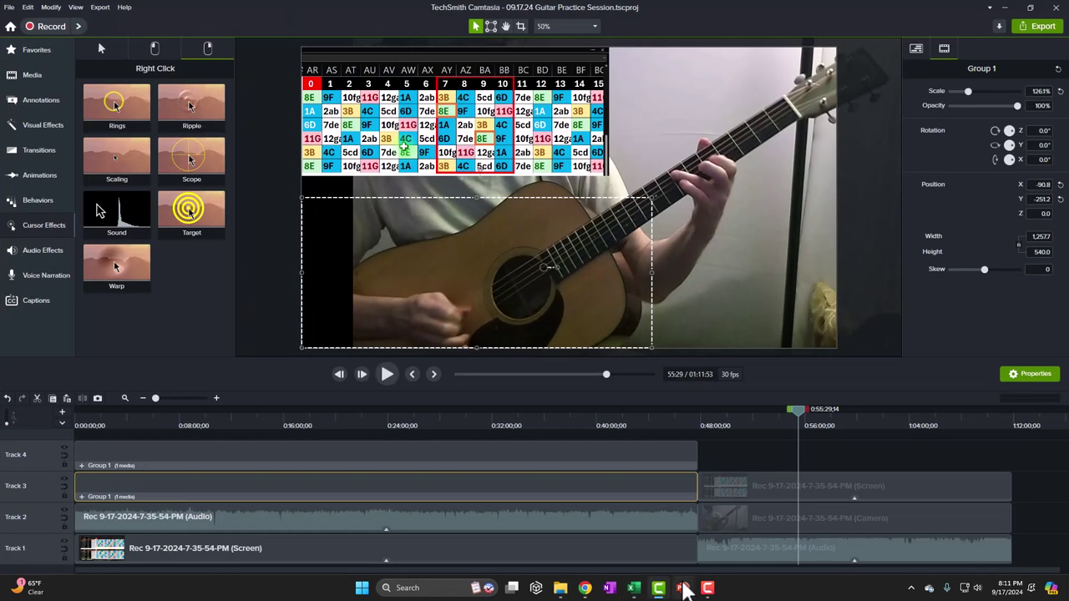
pyautogui.moveTo(799, 410); pyautogui.dragTo(777, 427)
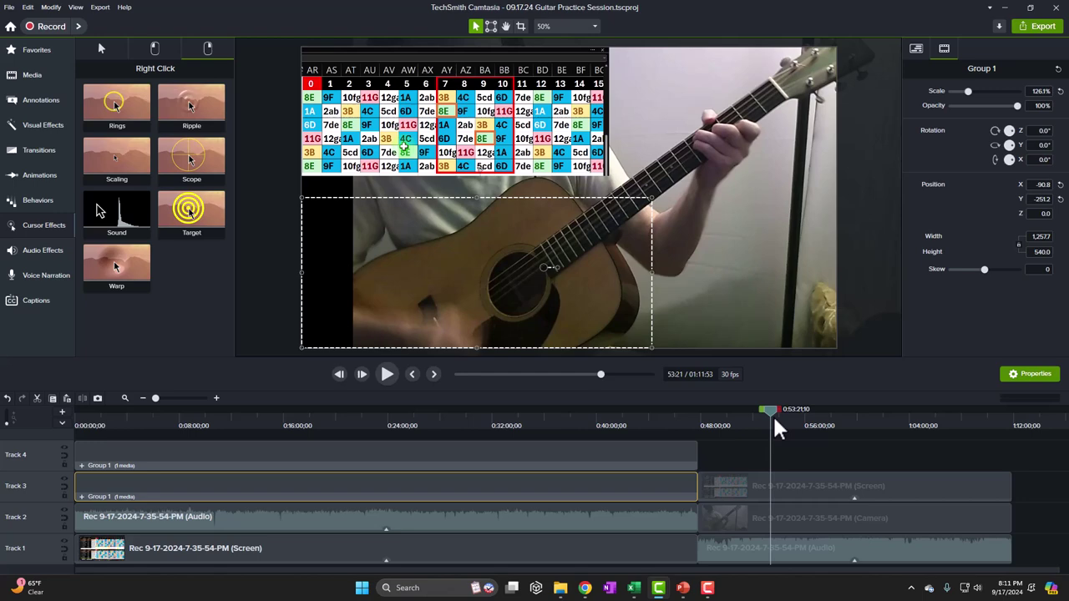
pyautogui.moveTo(770, 411); pyautogui.dragTo(805, 421)
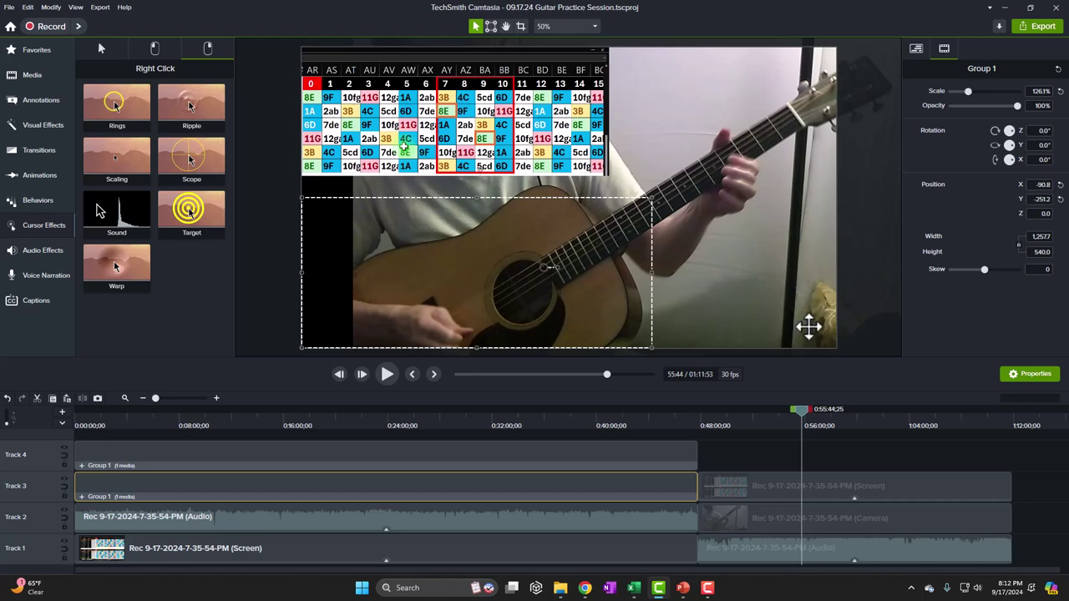
# Scrub the guitar practice timeline forward toward the end of the recording, then move back to a slightly earlier point
pyautogui.moveTo(802, 410); pyautogui.dragTo(995, 419)
pyautogui.click(943, 433)
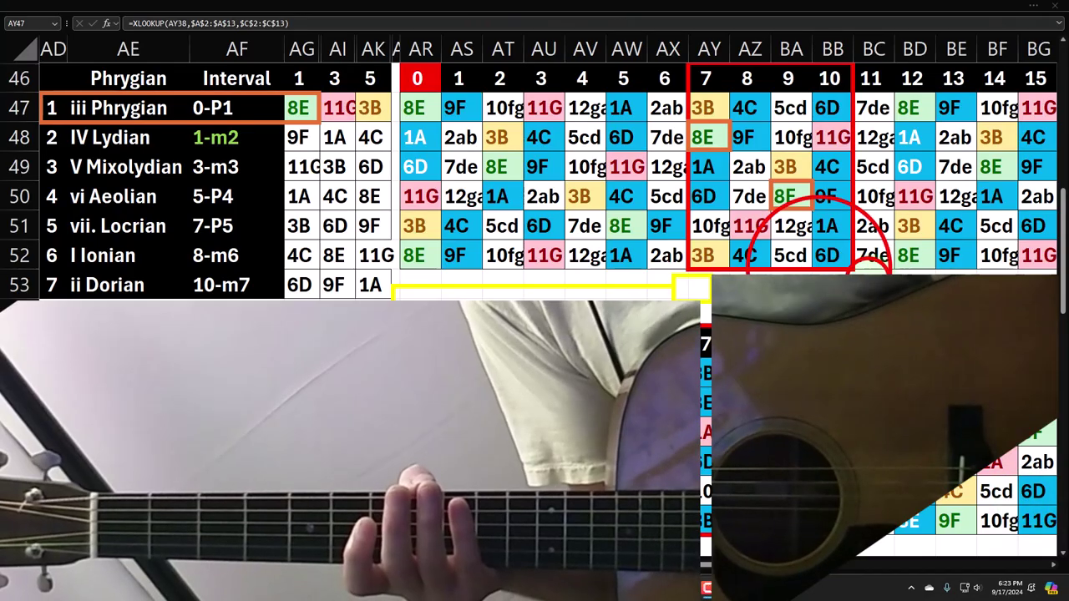
# In the Excel fretboard worksheet, select the red fret 7–10 box and compare the iii Phrygian row with the I Ionian row
pyautogui.click(823, 268)
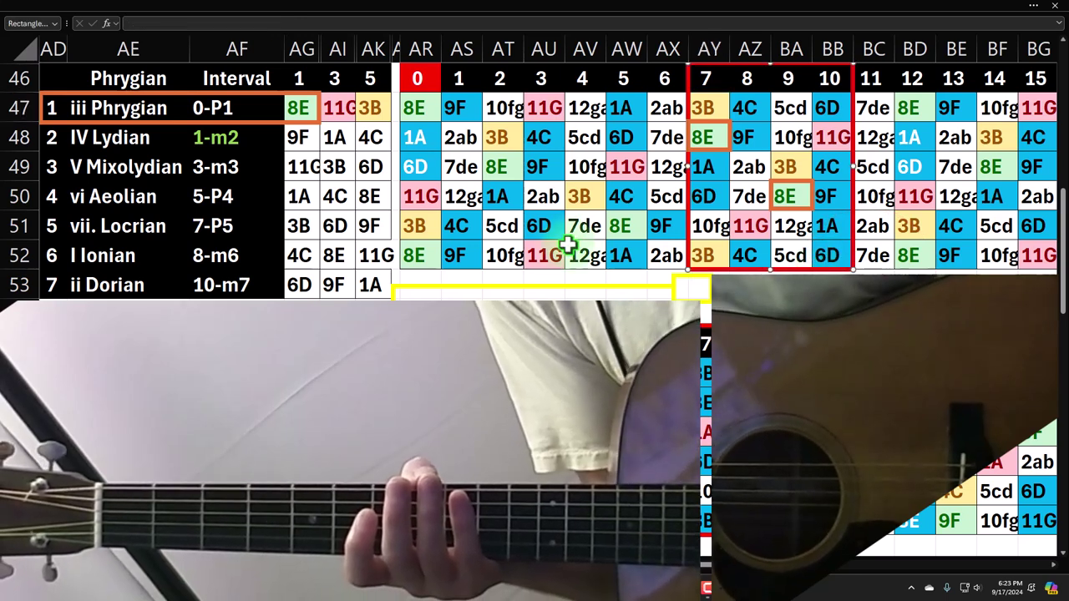
pyautogui.click(153, 107)
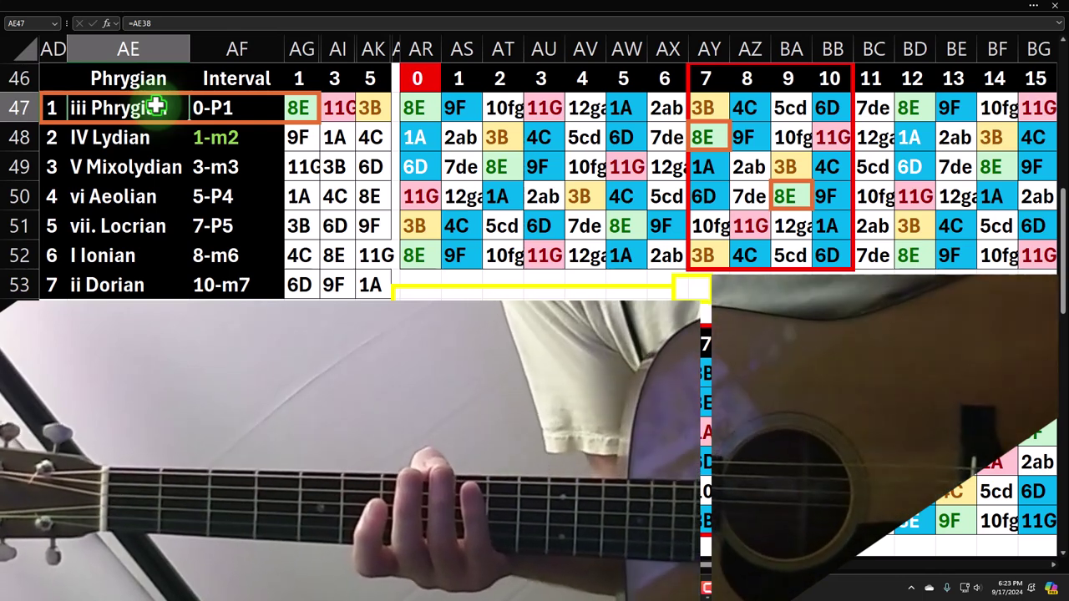
pyautogui.click(158, 252)
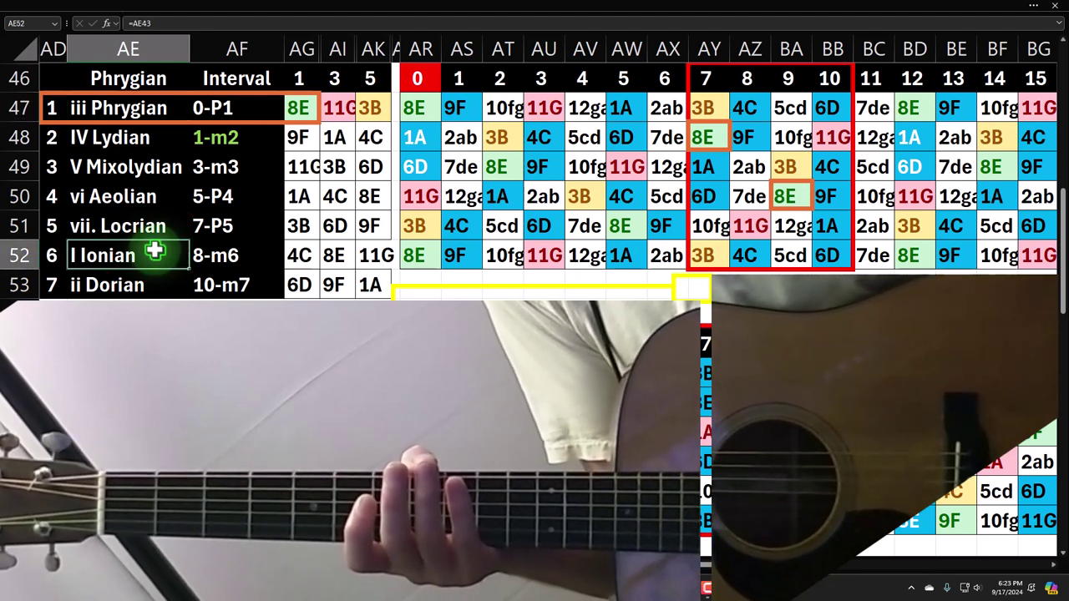
pyautogui.click(148, 109)
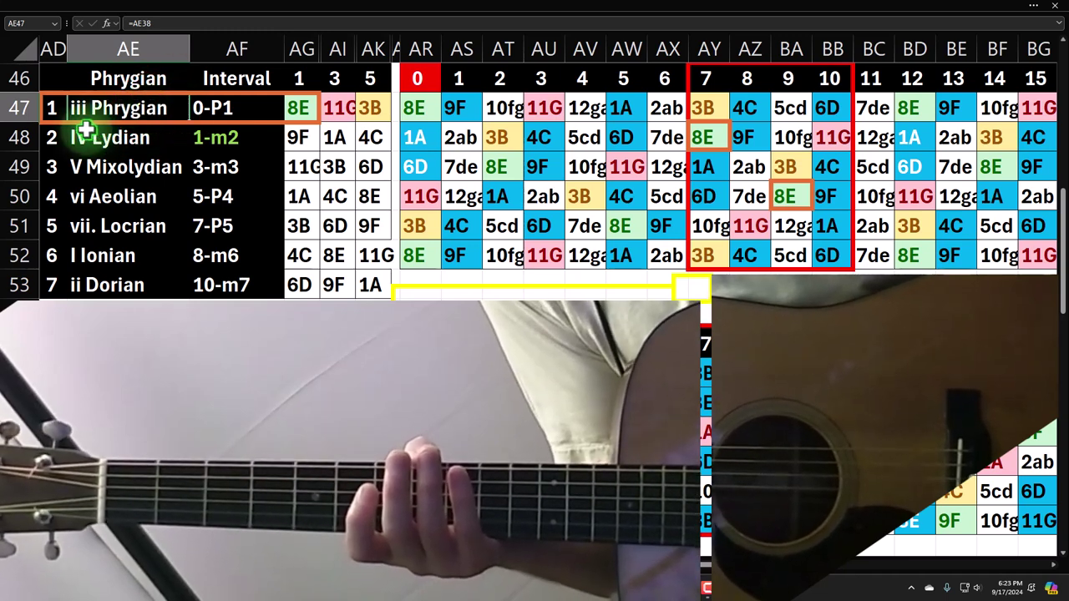
# Select the red fret 7–10 box again and highlight its first-string notes AY47:BB47, followed by the fret 4–8 block AV47:AZ52
pyautogui.click(688, 170)
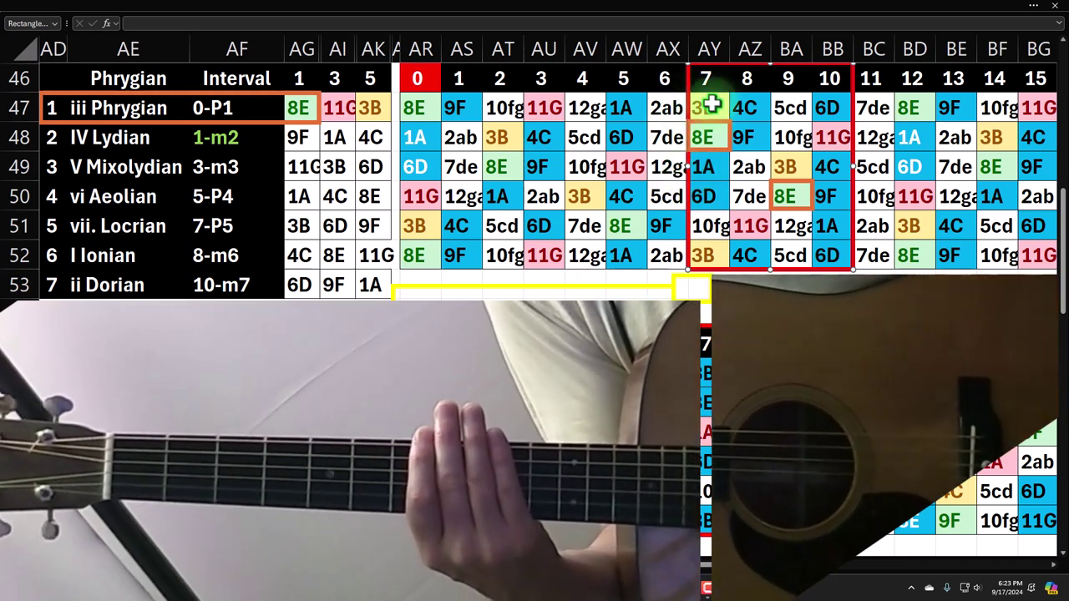
pyautogui.moveTo(711, 103); pyautogui.dragTo(817, 106)
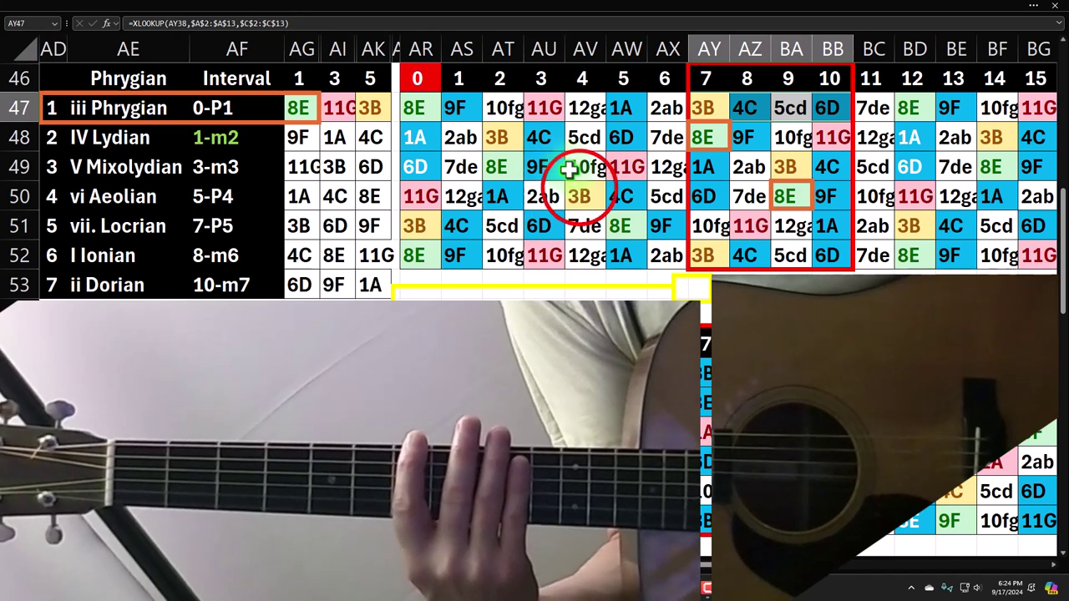
pyautogui.moveTo(598, 102); pyautogui.dragTo(732, 248)
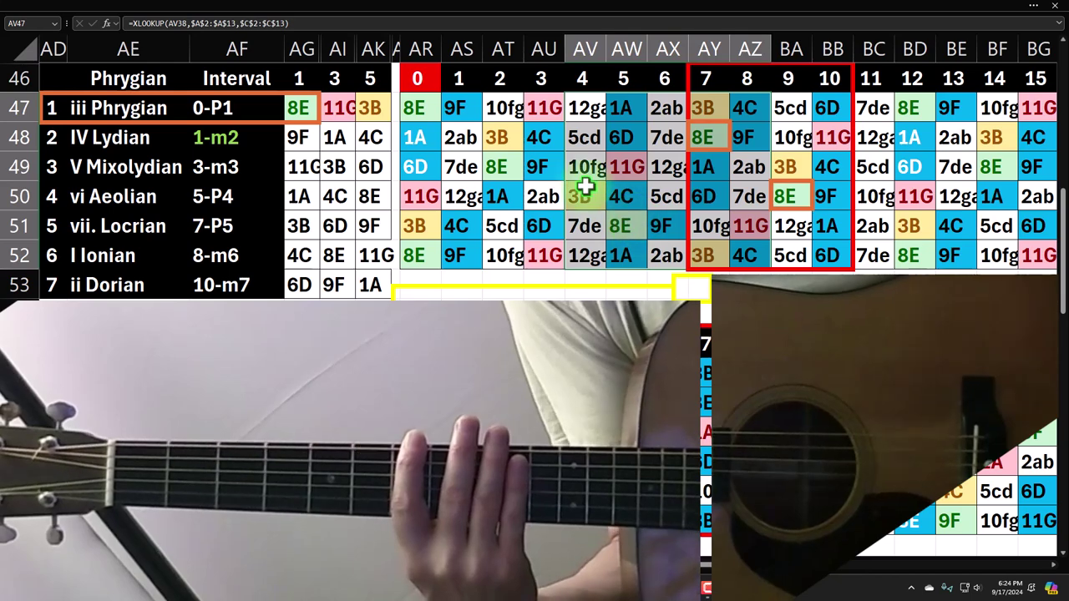